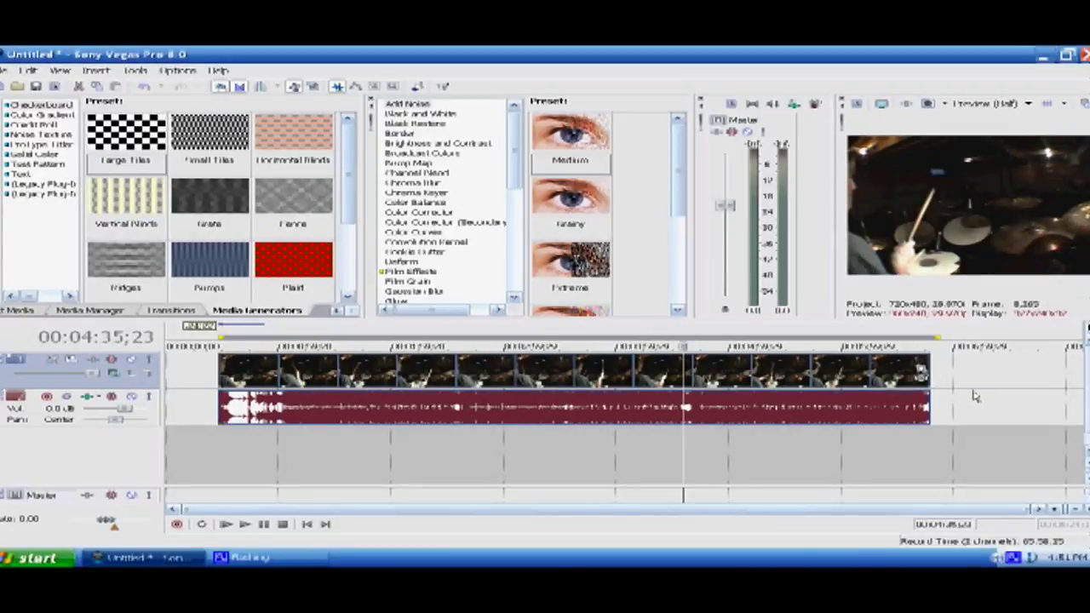
Step: Preview the drum footage and set the loop region to span the whole clip
left_click_drag(682, 441, 645, 441)
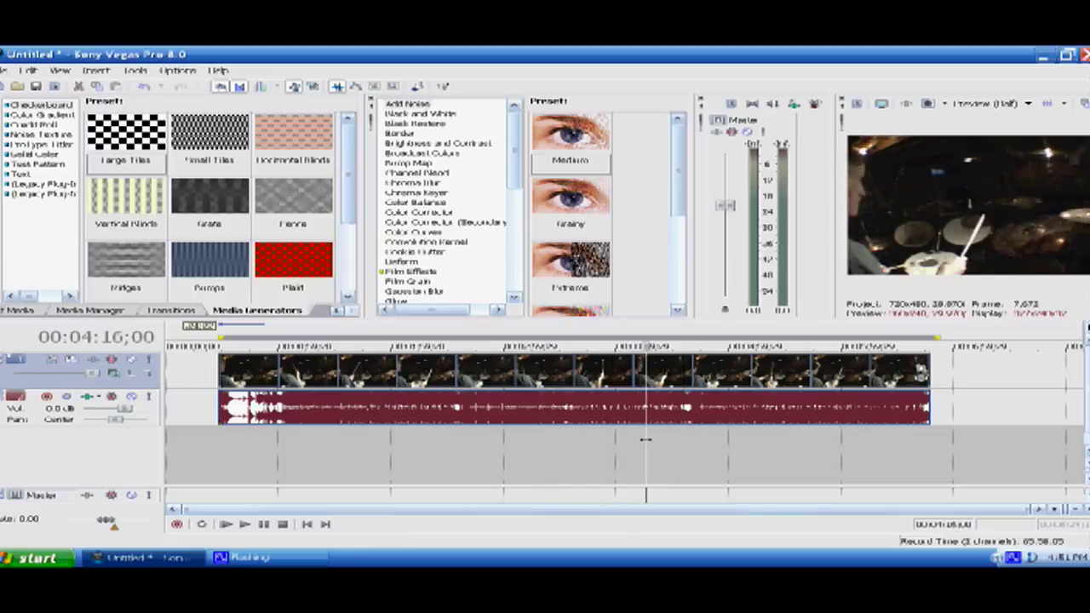
double_click(924, 375)
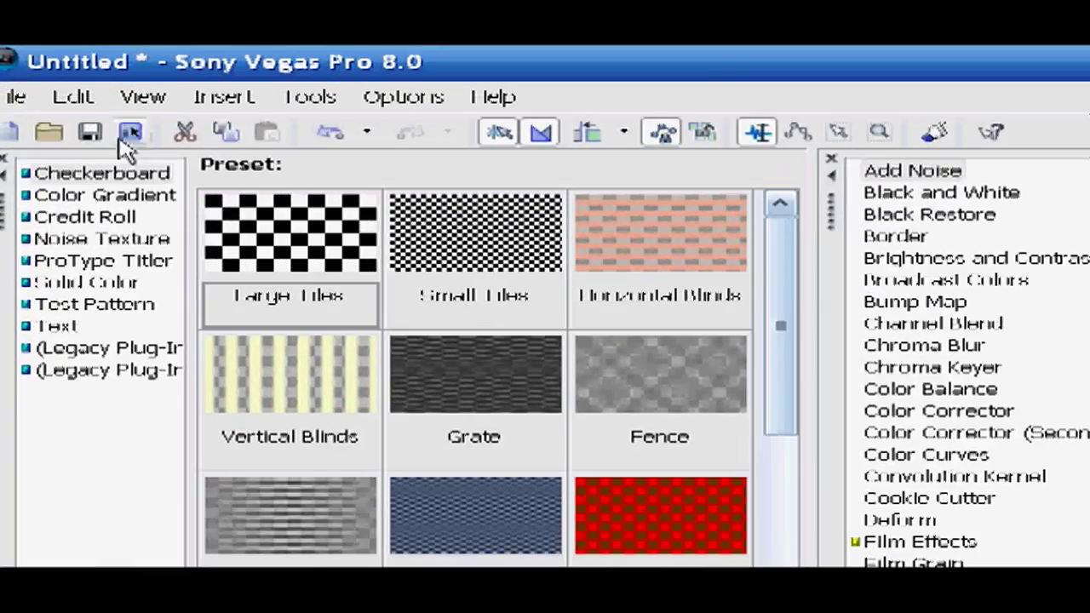
Step: In Render As, keep the default uncompressed template and name the file 'whatever you want to name it'
left_click(7, 70)
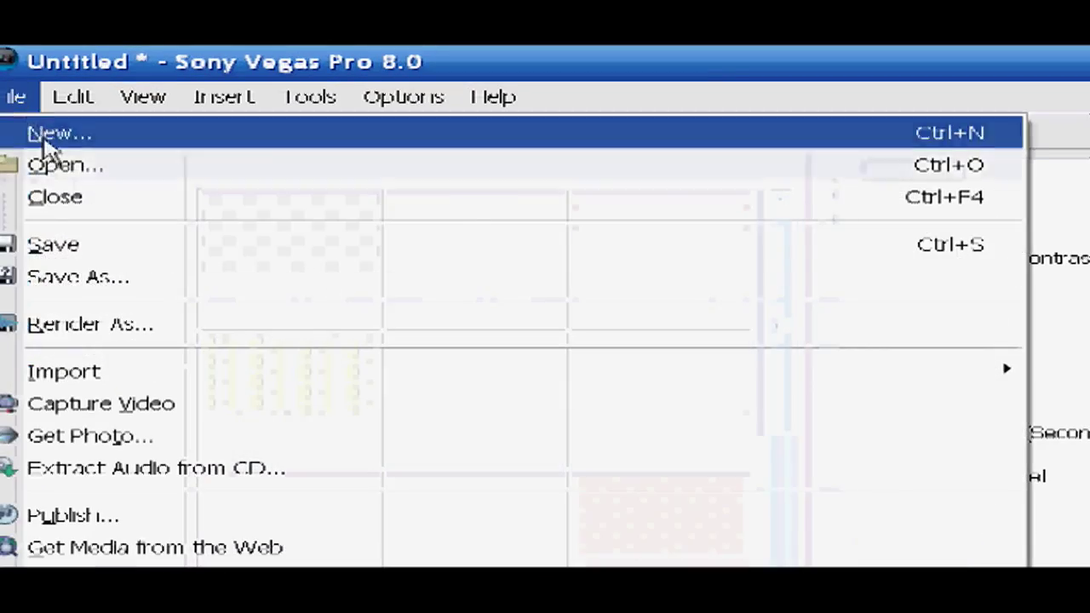
left_click(153, 326)
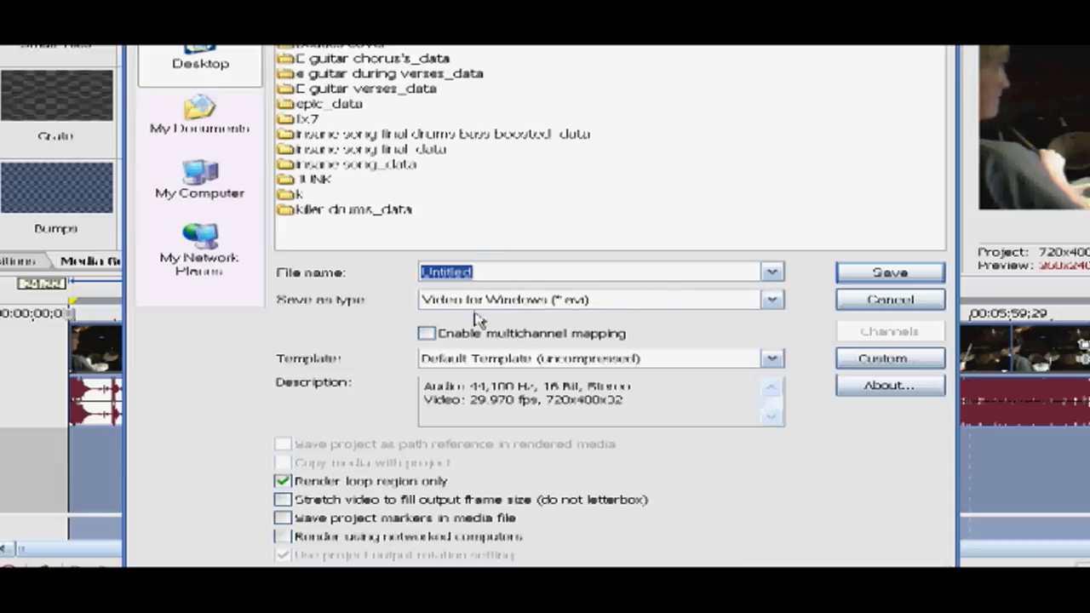
left_click(552, 360)
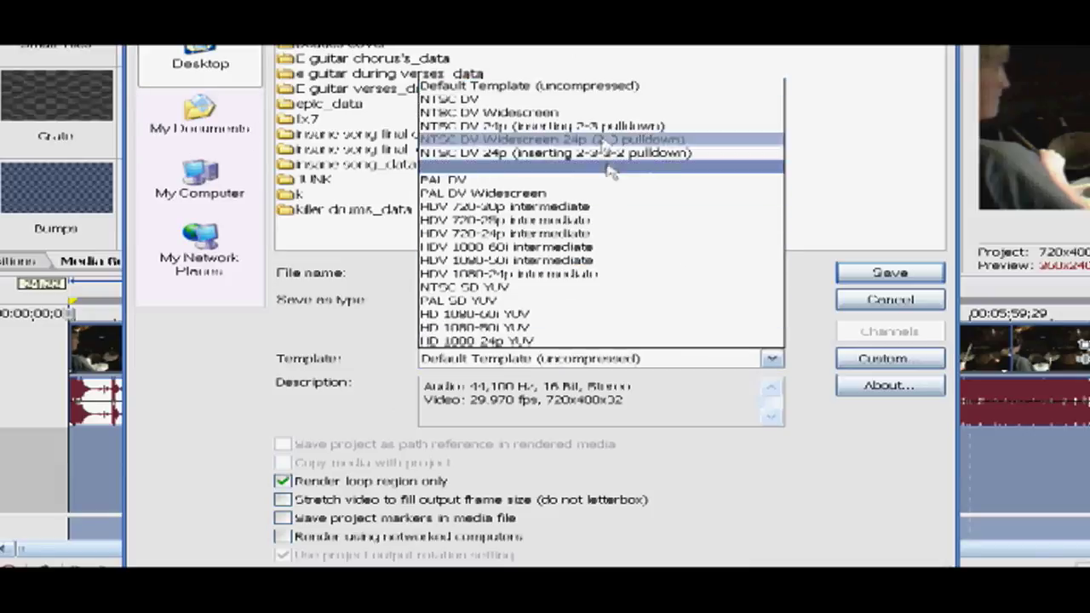
left_click(581, 89)
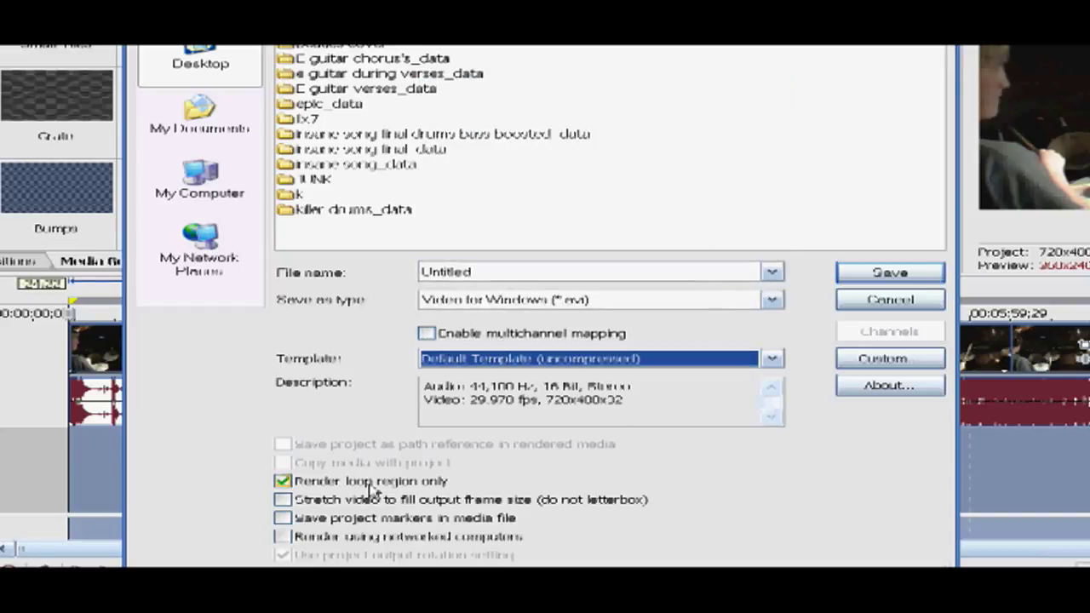
double_click(504, 269)
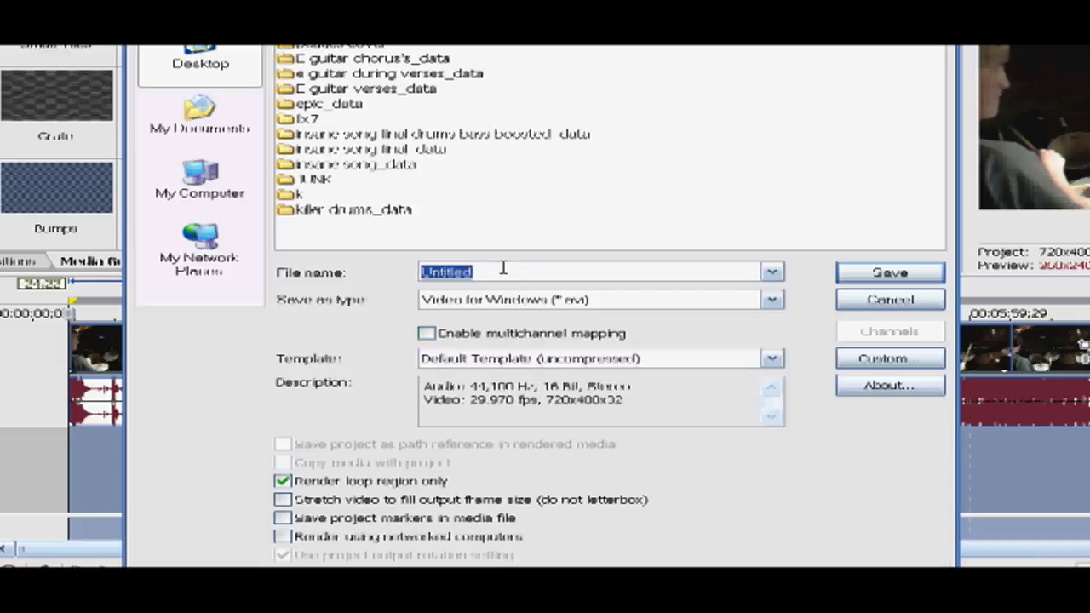
type("whatever you want to name")
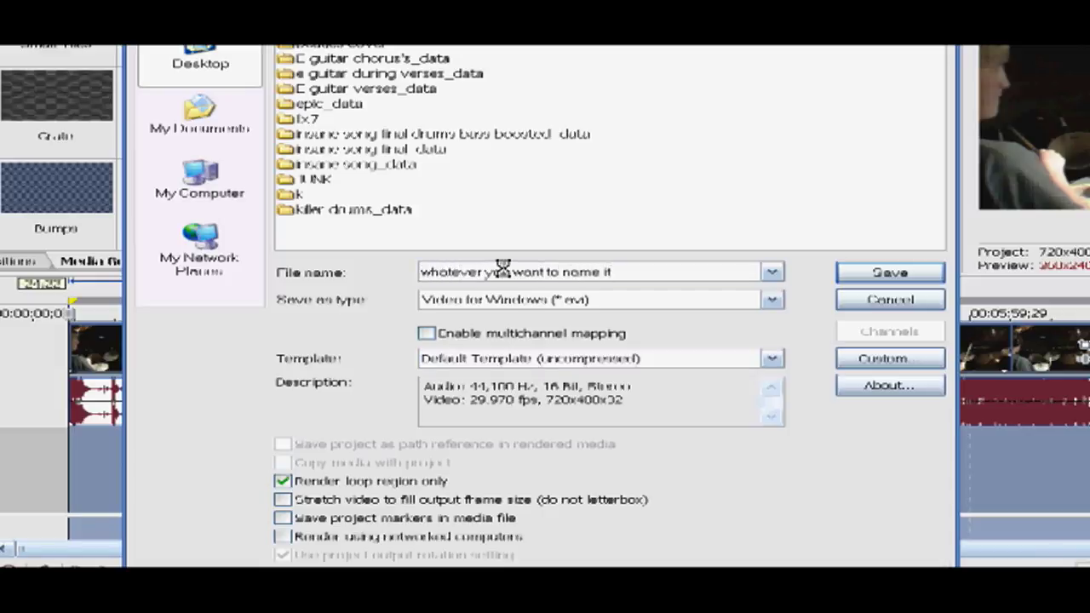
left_click(521, 305)
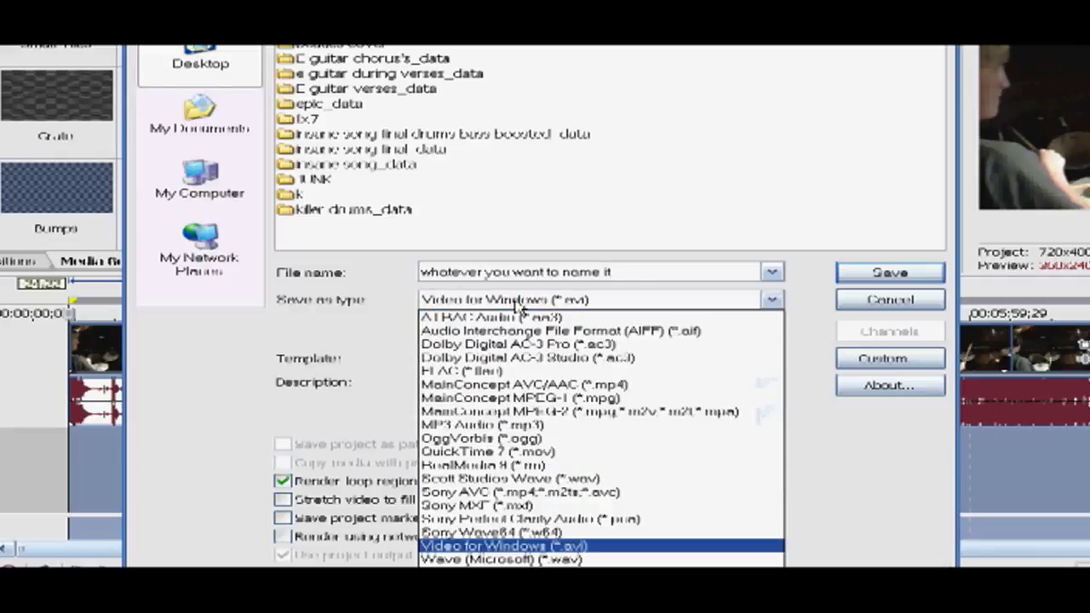
Step: Try QuickTime 7 MOV output with custom settings: Best quality, 1280x720 HD frame size
left_click(522, 451)
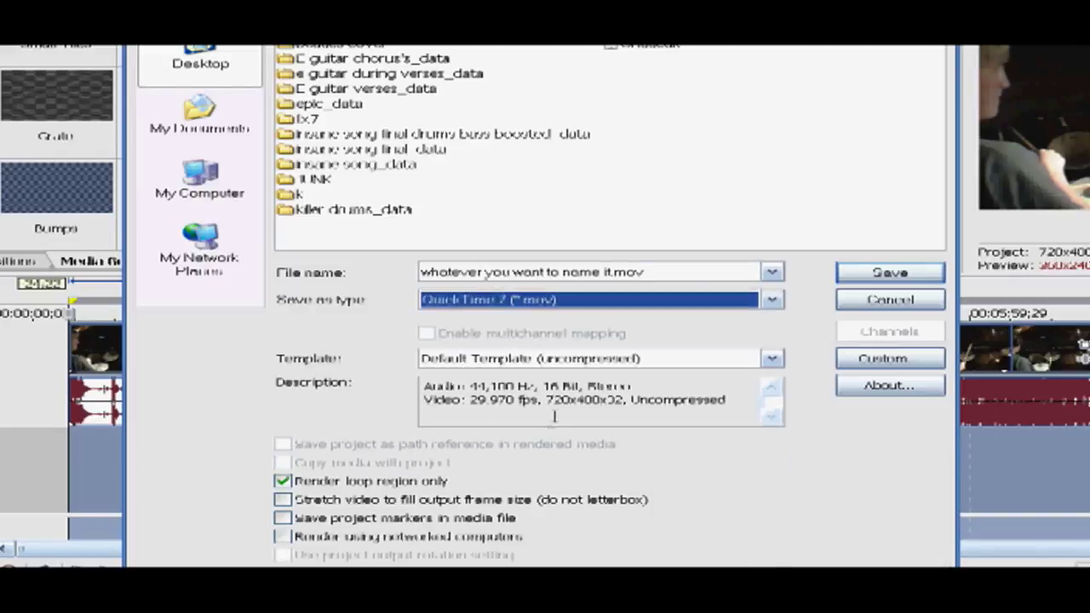
left_click(574, 361)
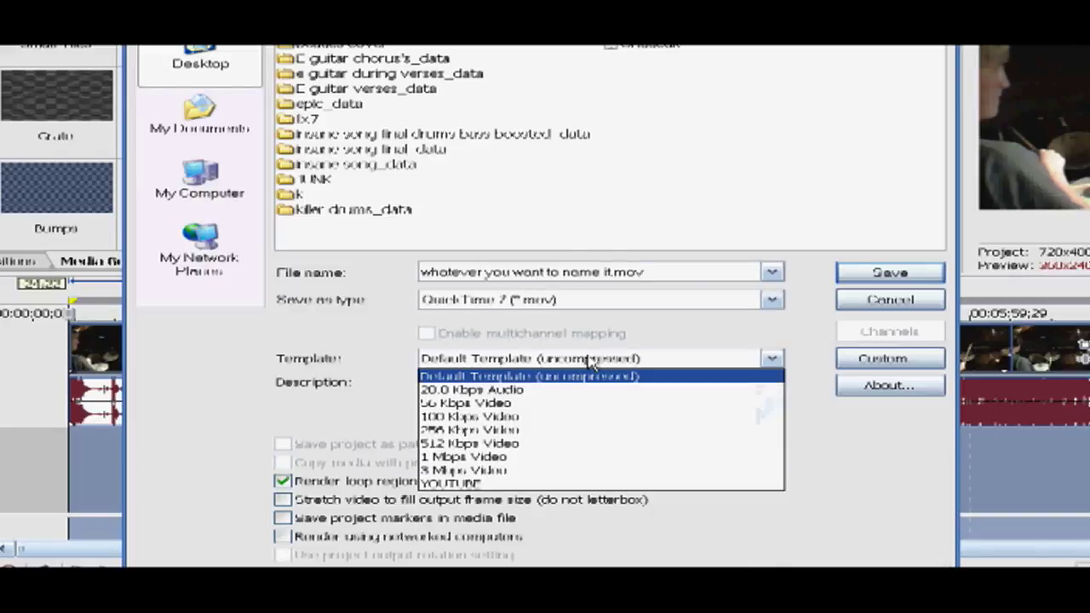
left_click(536, 470)
left_click(885, 364)
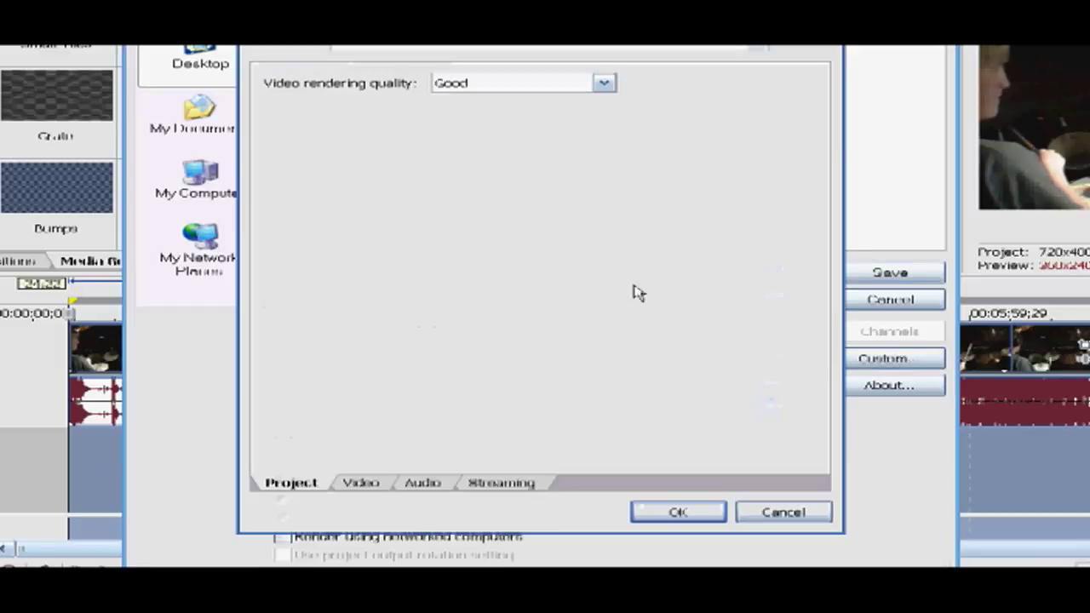
left_click(492, 85)
left_click(492, 143)
left_click(361, 483)
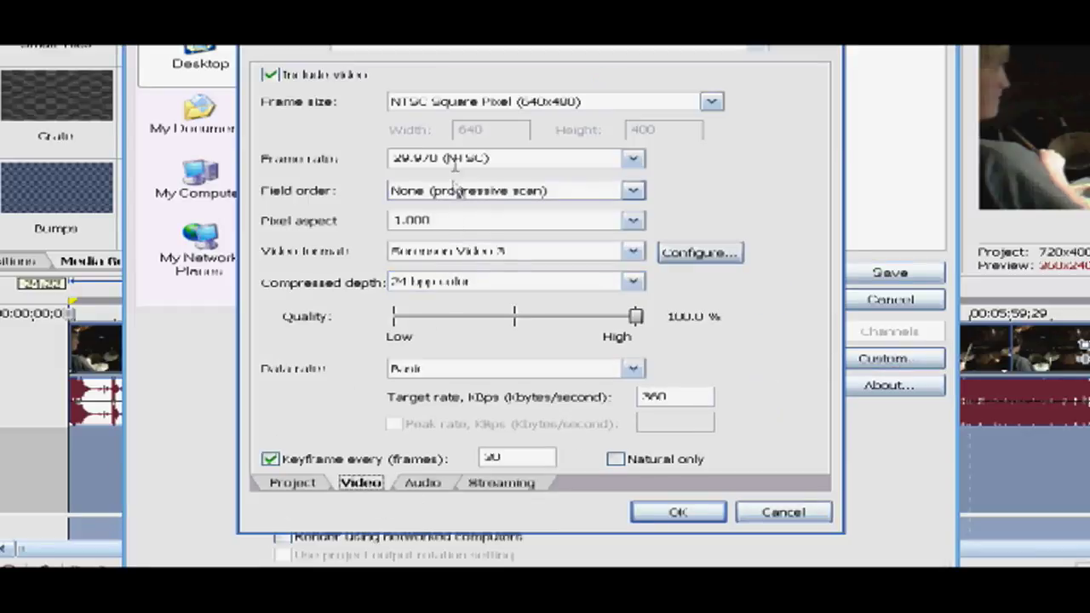
left_click(478, 109)
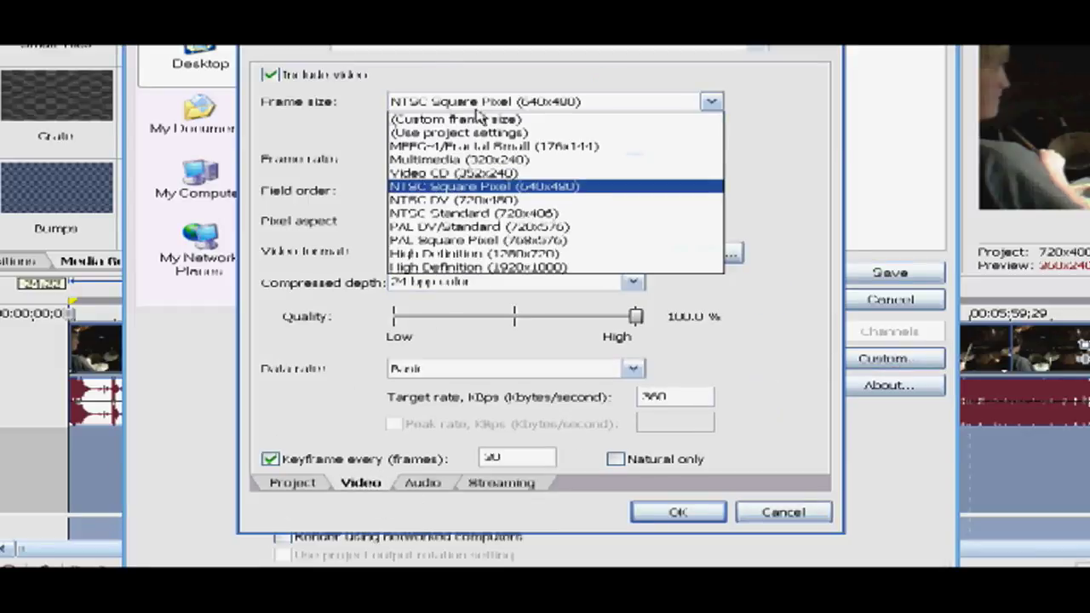
left_click(481, 255)
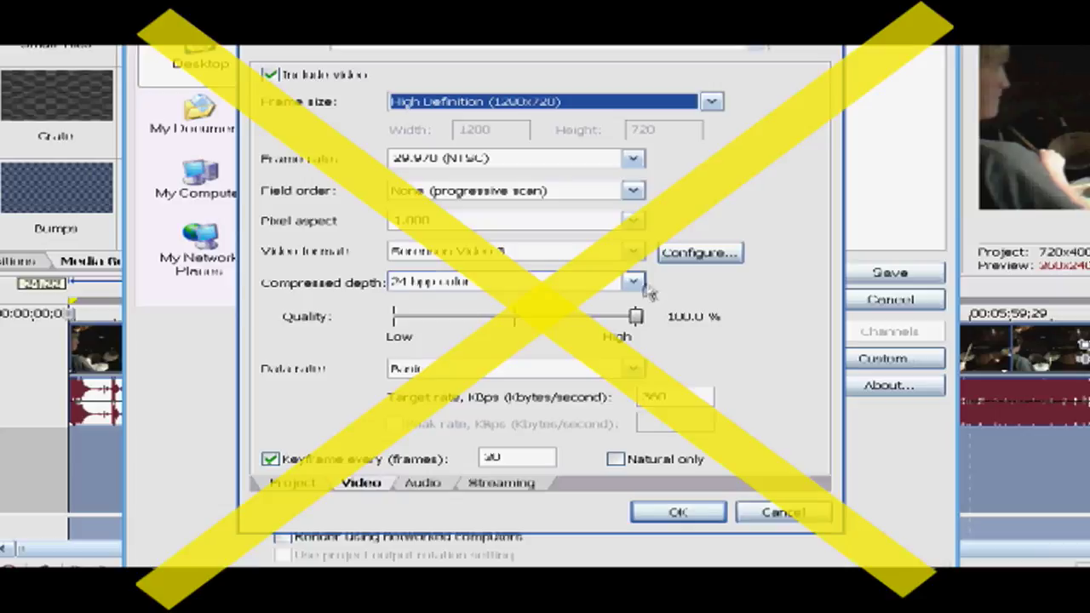
Step: Discard the custom settings and render to Video for Windows AVI instead
left_click(793, 515)
left_click(585, 300)
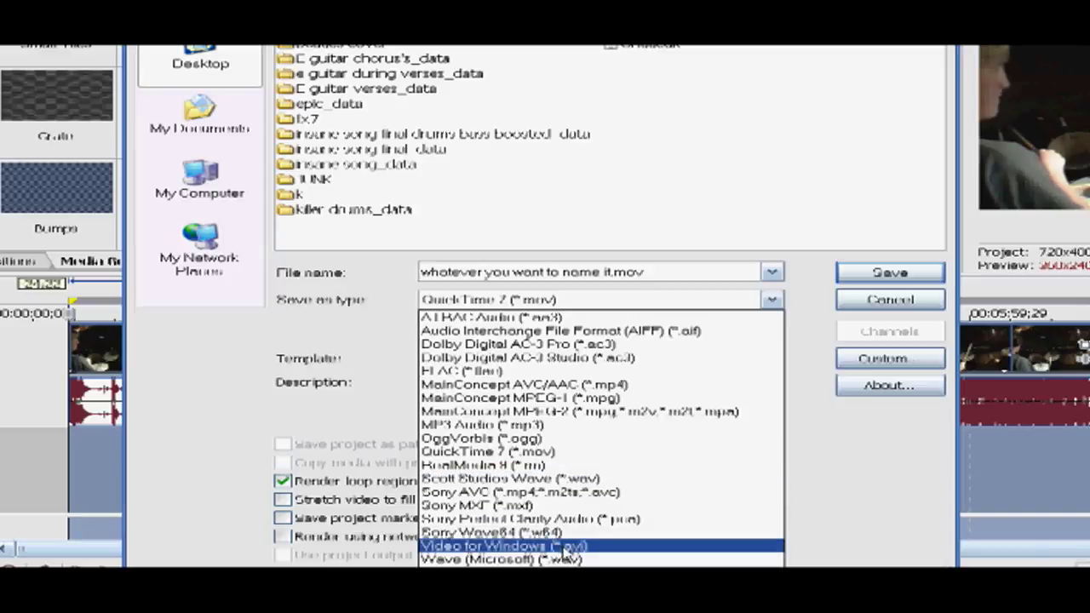
left_click(511, 545)
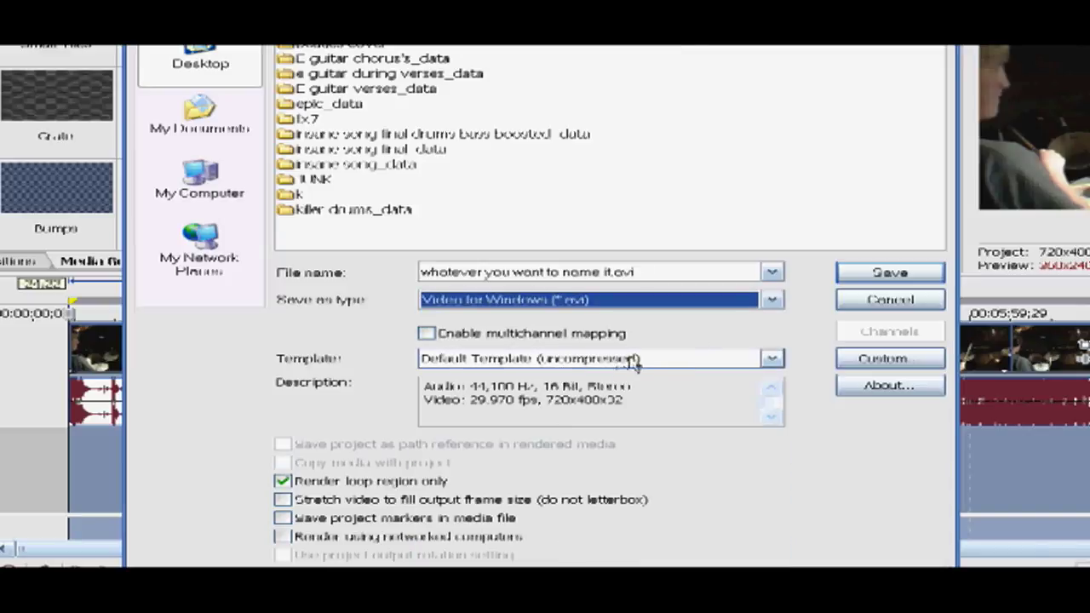
left_click(870, 274)
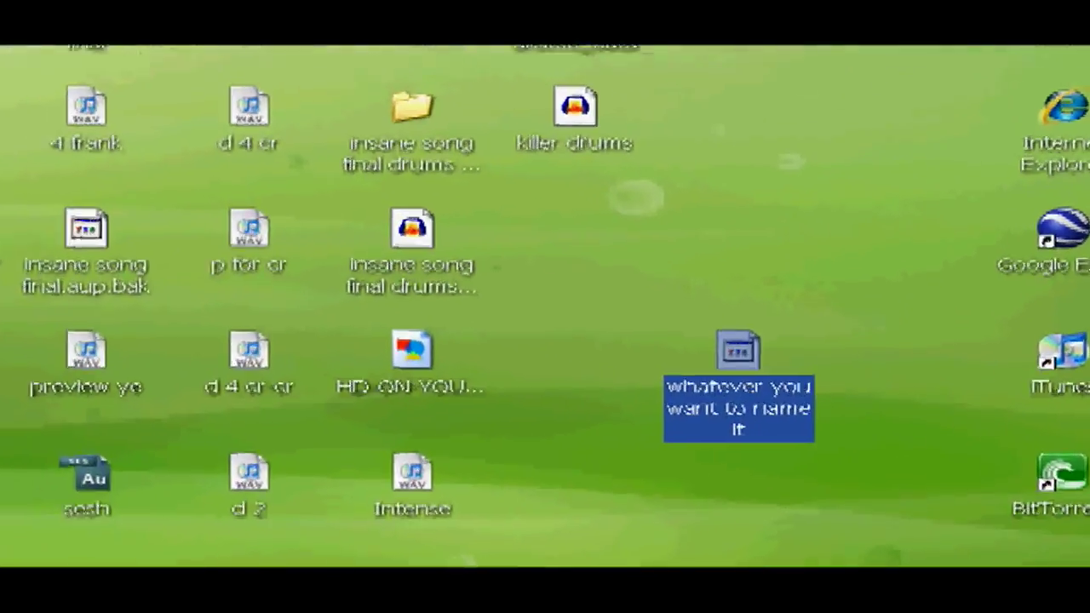
Step: Confirm the rendered AVI is 720 x 480 and 14.8 GB, then launch MPEG Streamclip
mouse_move(728, 432)
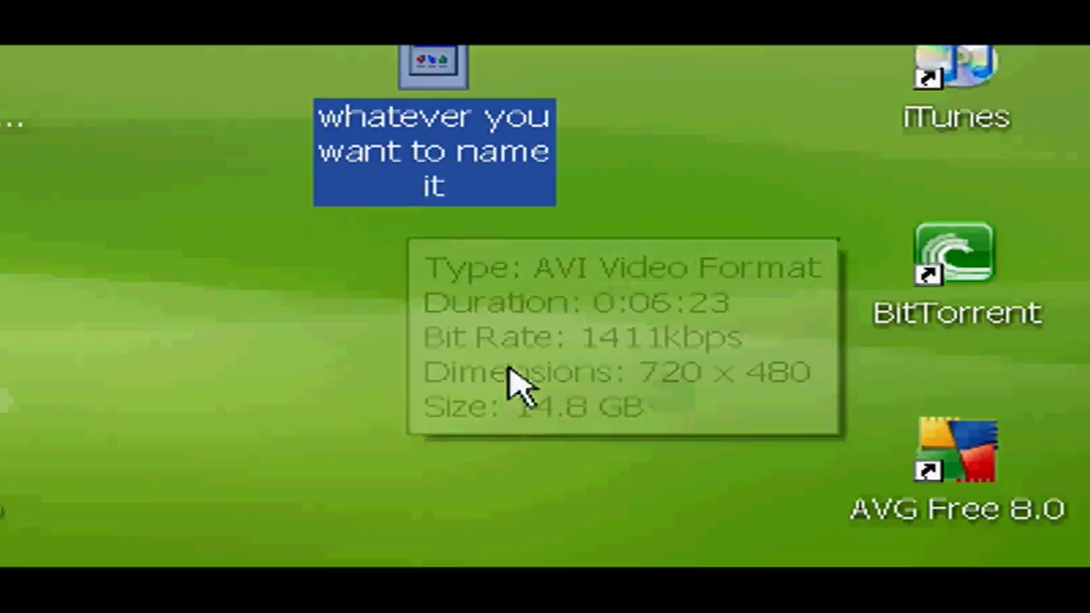
mouse_move(397, 191)
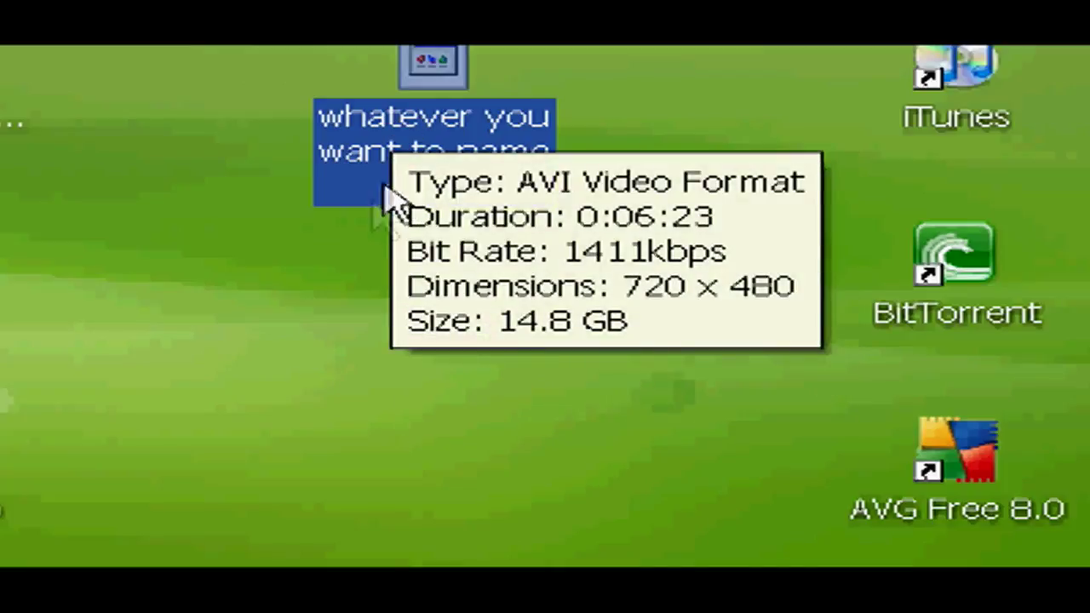
left_click(304, 272)
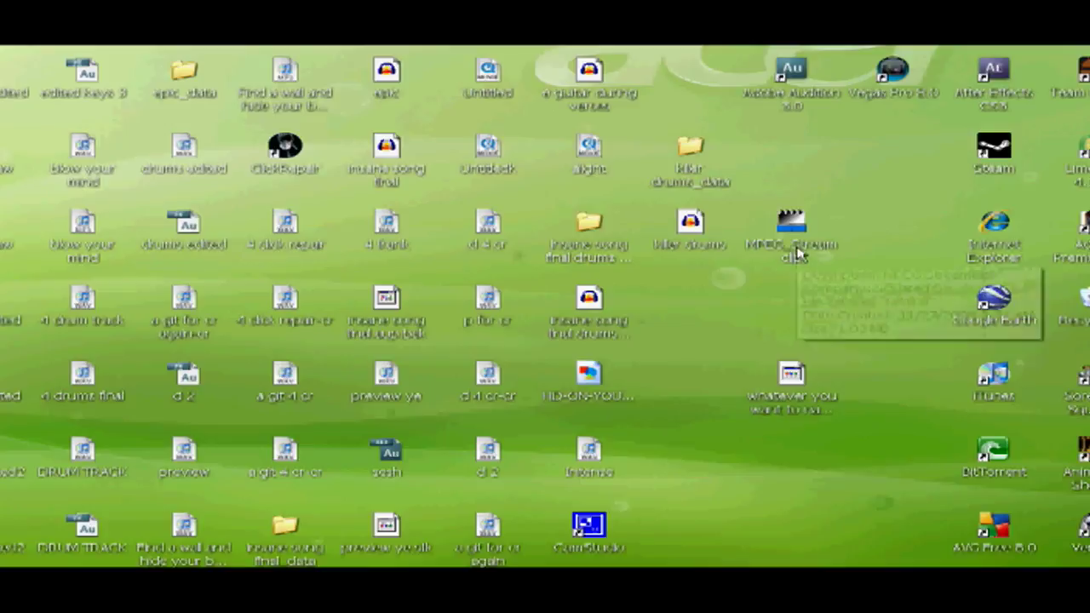
double_click(798, 248)
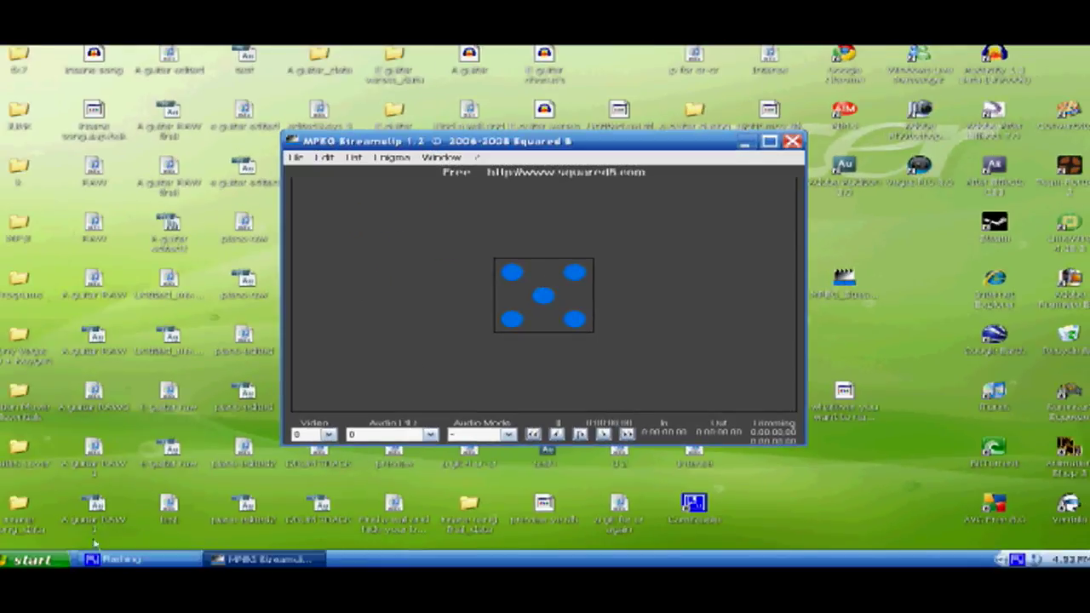
left_click(32, 559)
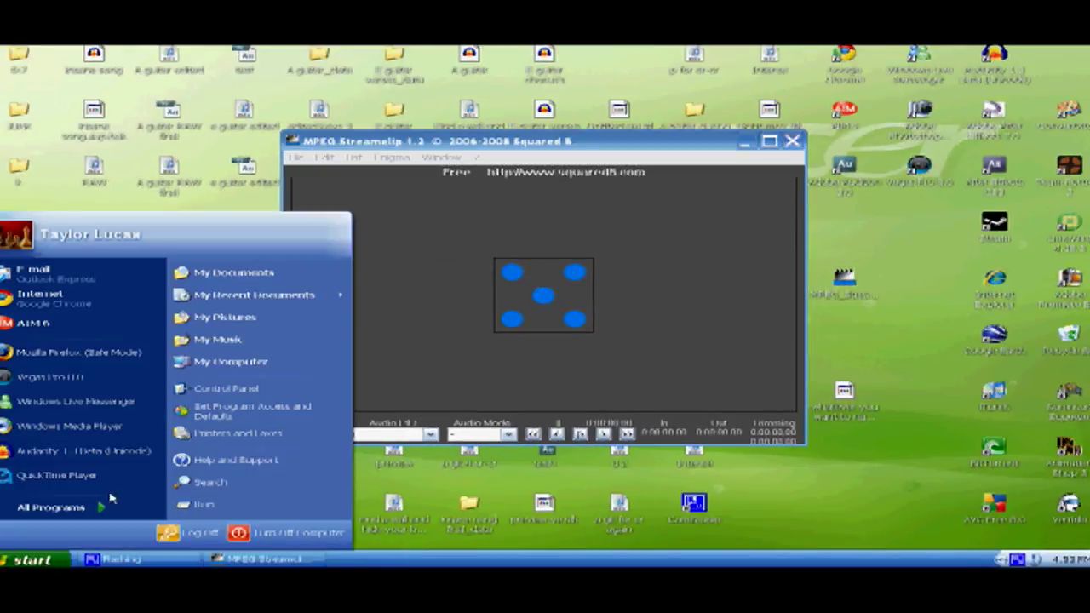
Step: Search Google for 'mpeg streamclip' in Google Chrome
left_click(60, 296)
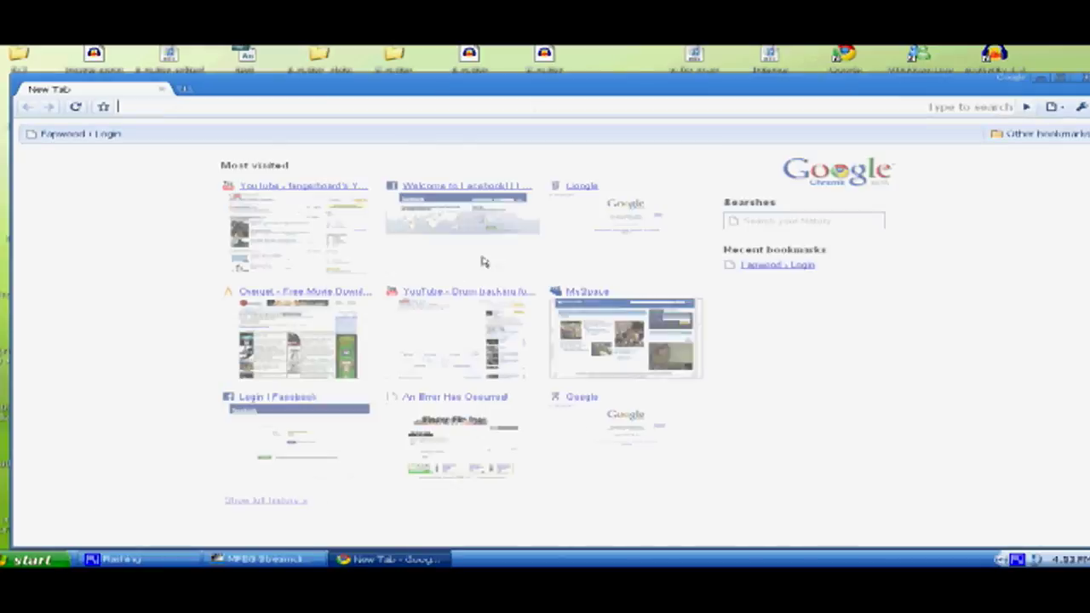
left_click(595, 235)
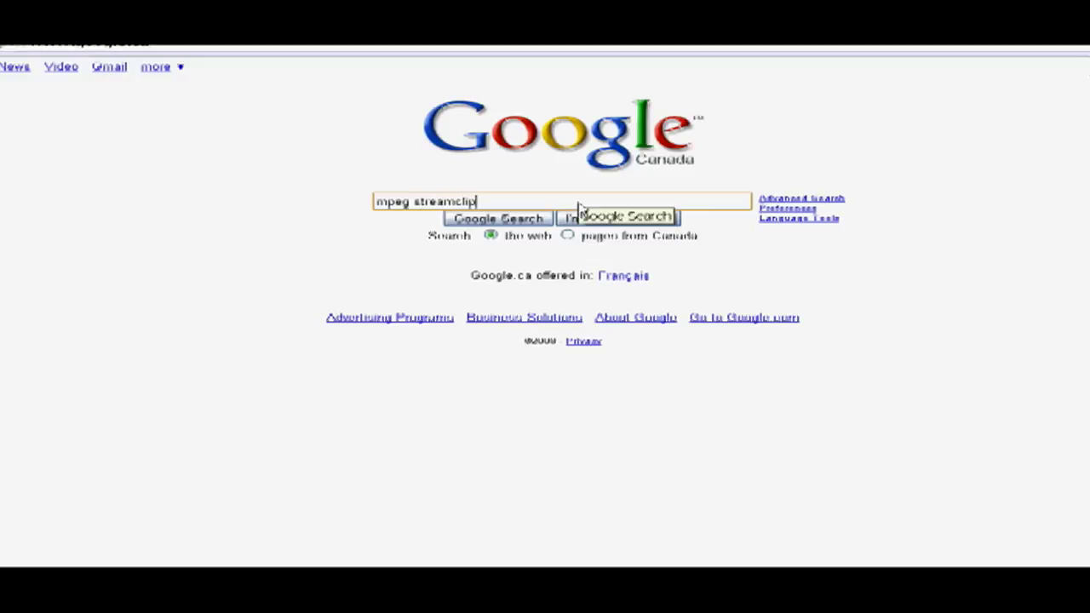
key("Return")
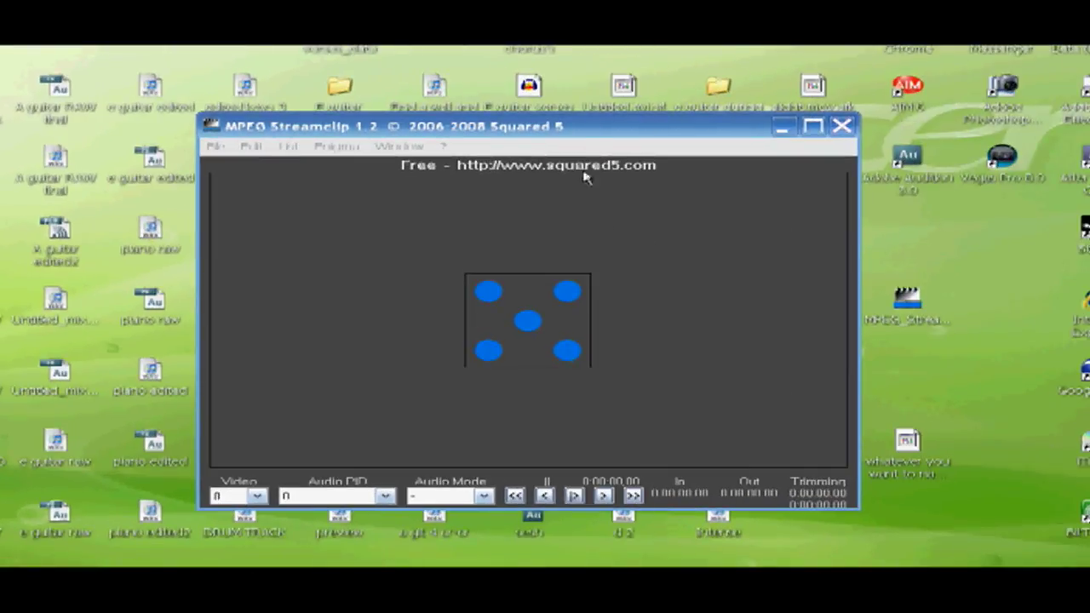
Step: Open 'whatever you want to name it.avi' from the Desktop in MPEG Streamclip
left_click(214, 146)
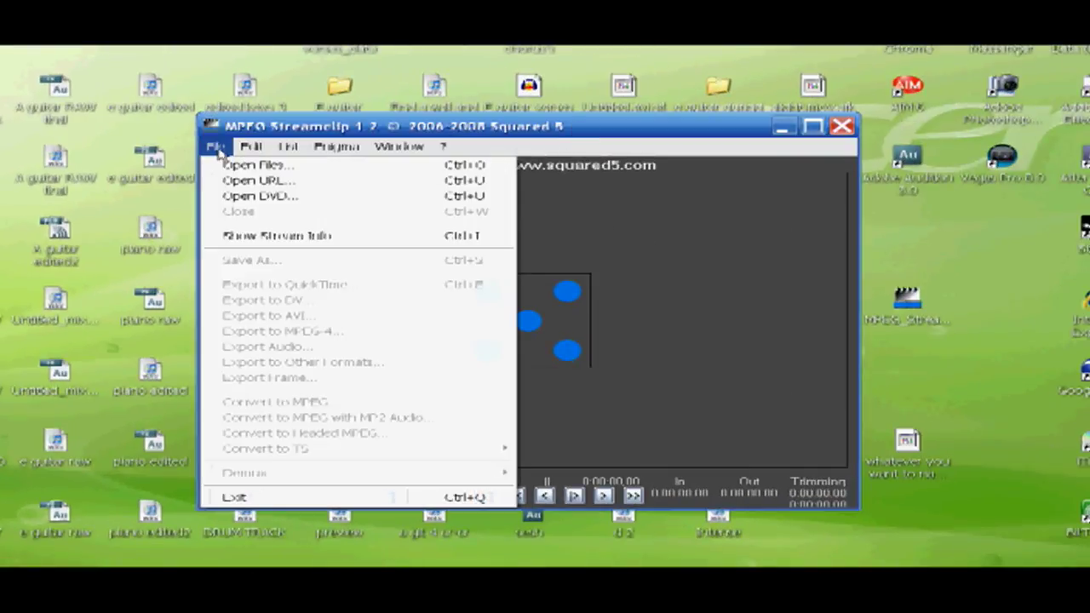
left_click(268, 170)
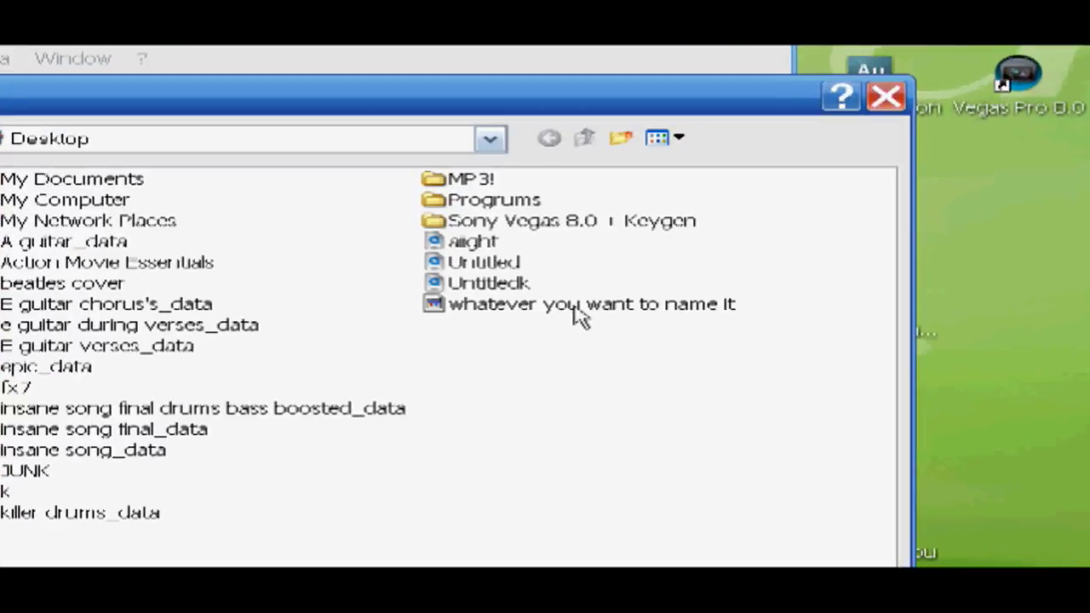
mouse_move(681, 309)
left_click(575, 307)
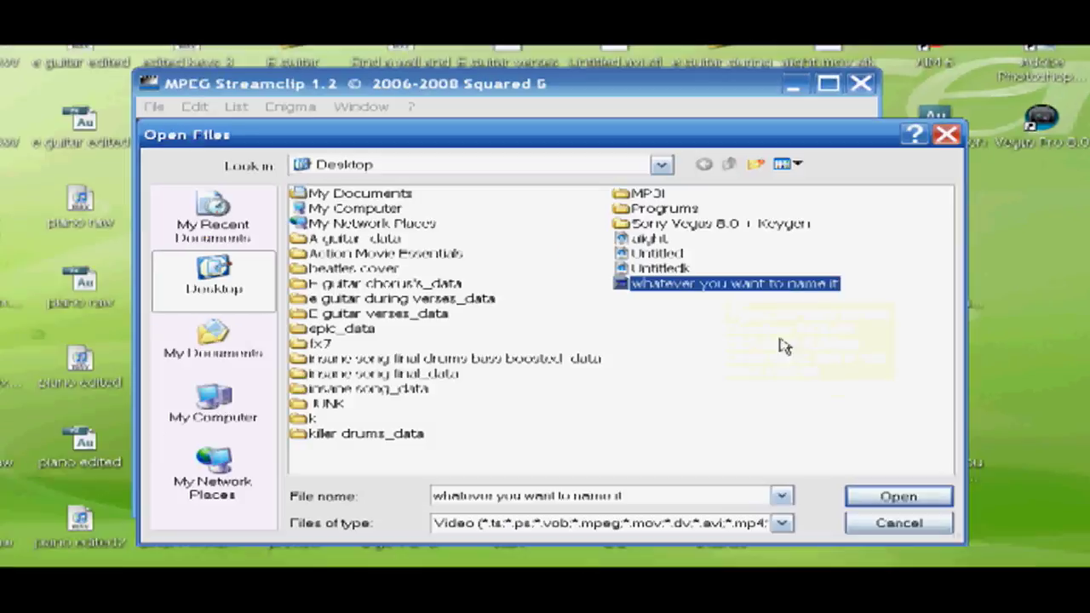
left_click(808, 593)
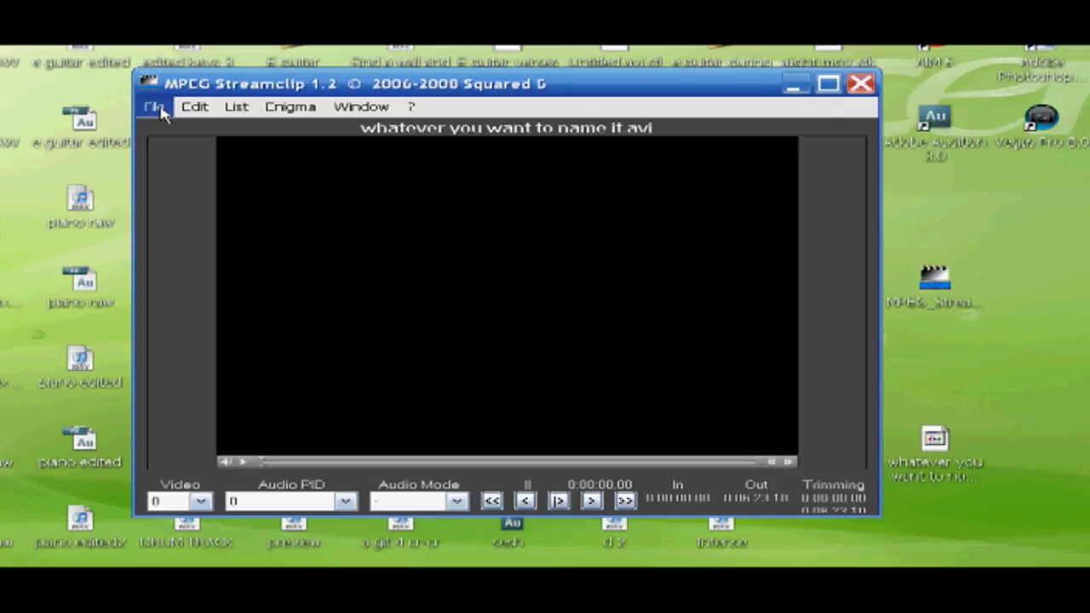
left_click(153, 106)
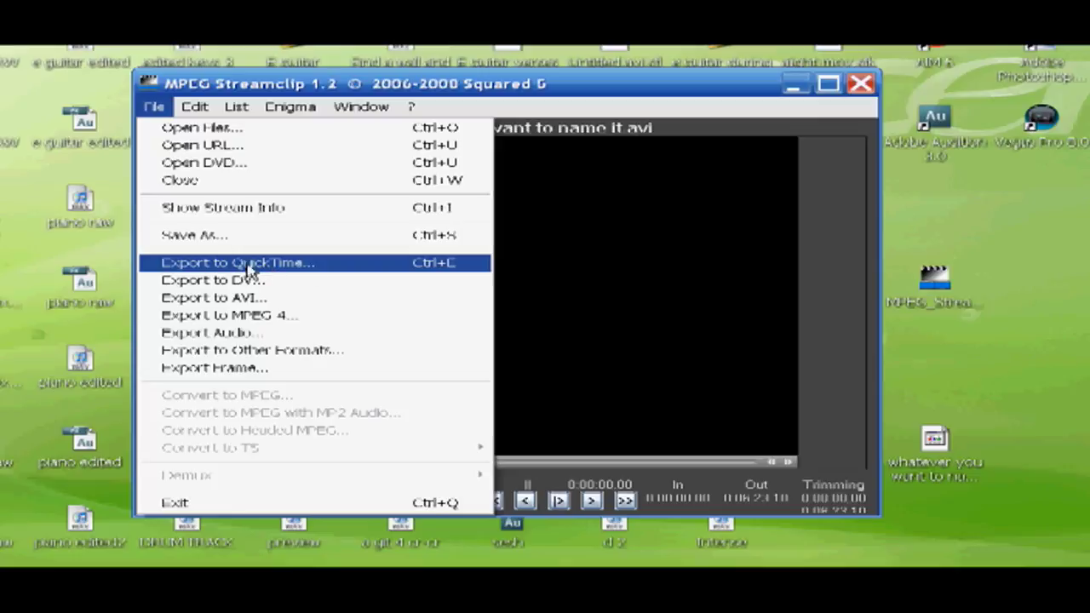
Step: Set the QuickTime export to H.264 at 100% quality, deinterlaced, 1280 x 720
left_click(274, 264)
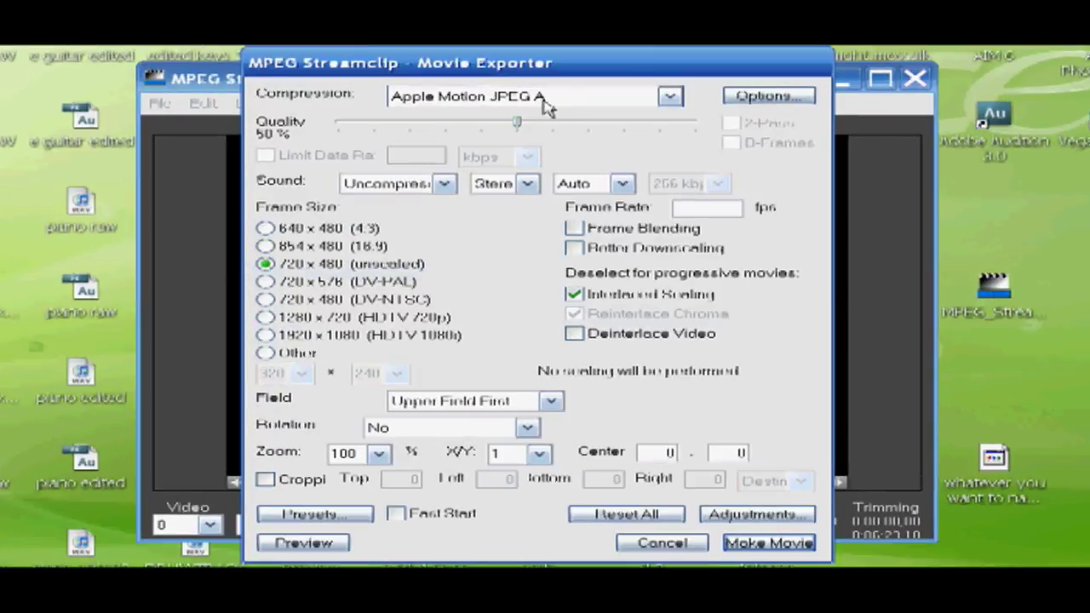
left_click(546, 104)
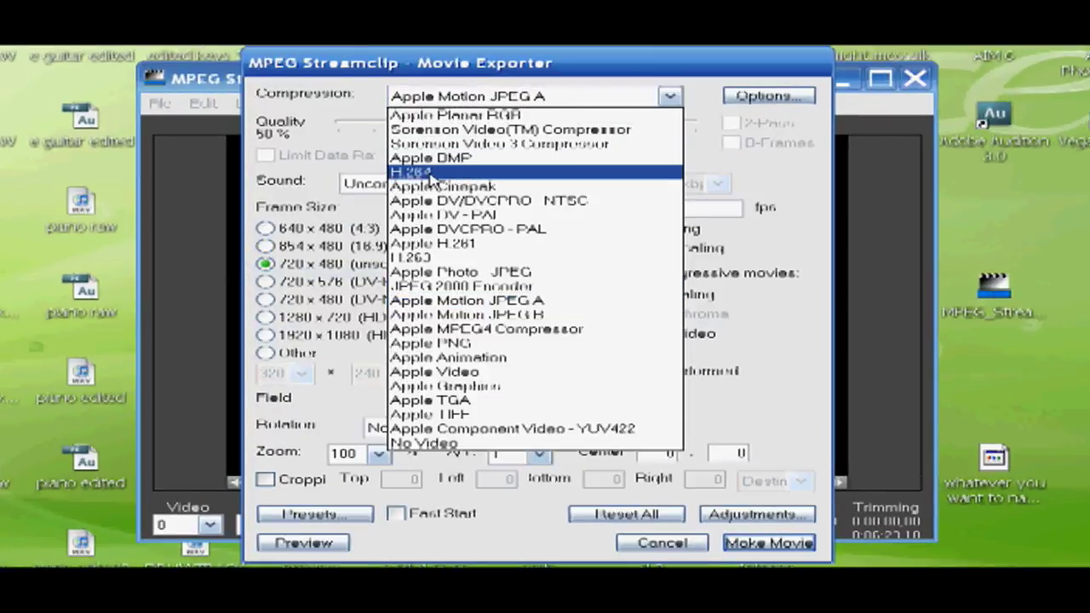
left_click(441, 168)
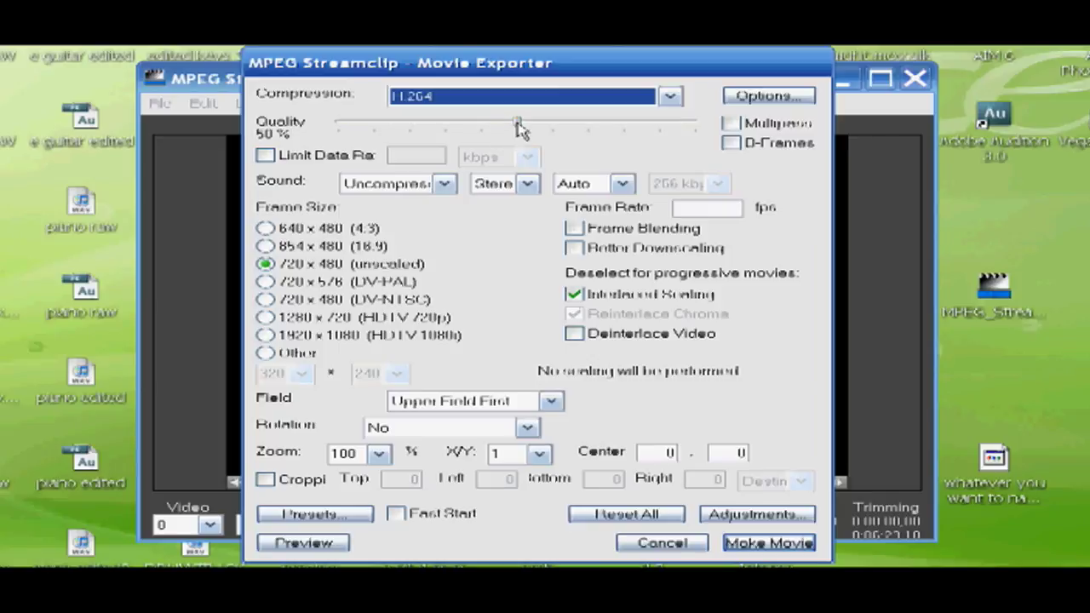
left_click_drag(516, 125, 713, 125)
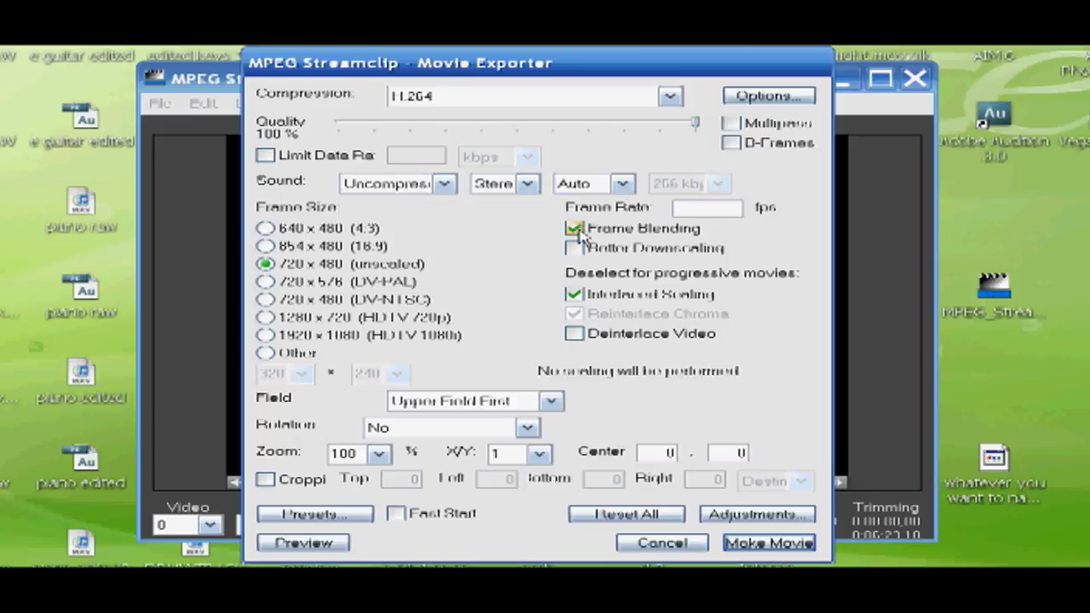
left_click(575, 334)
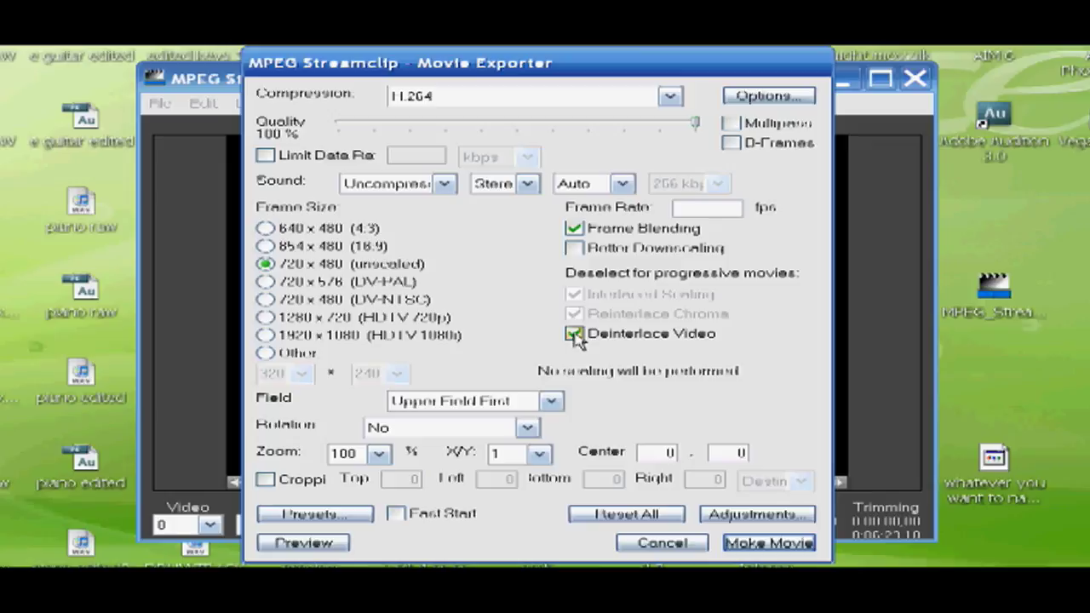
left_click(266, 318)
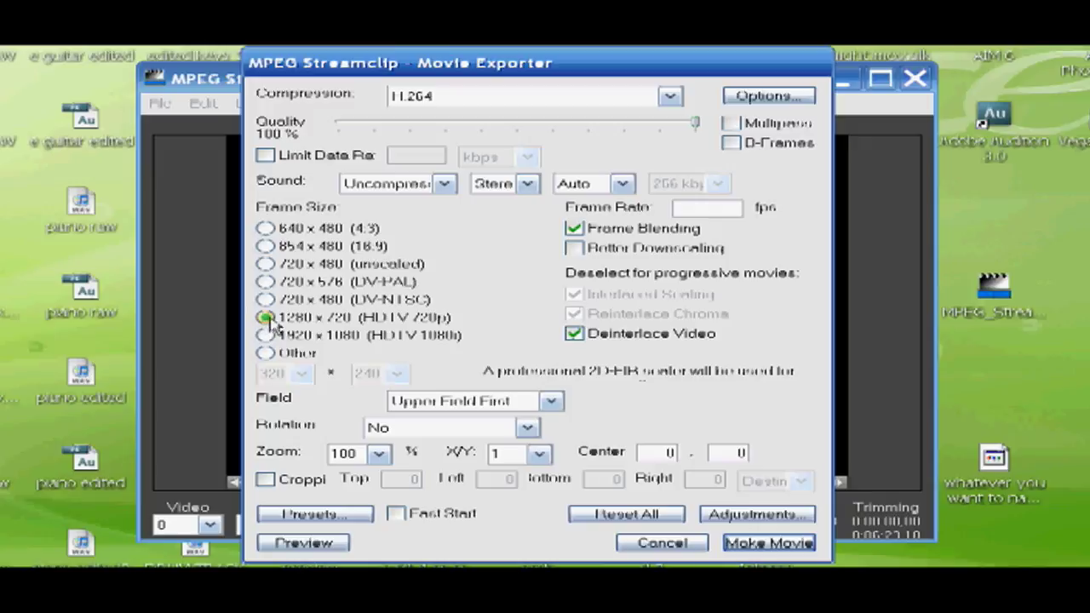
Step: Limit the export data rate to 10 Mbps
left_click(310, 162)
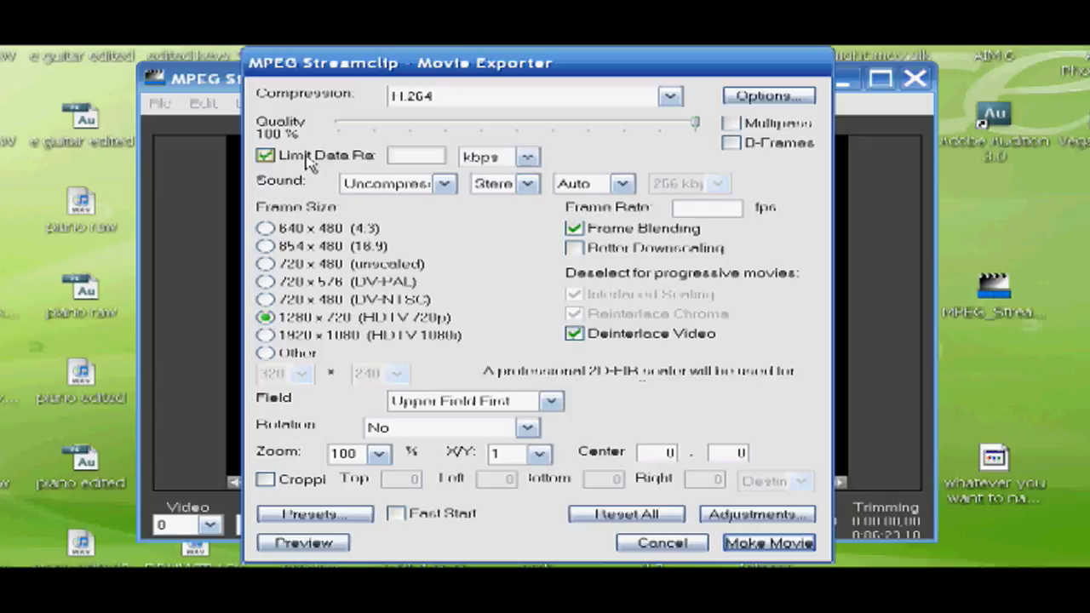
left_click(527, 159)
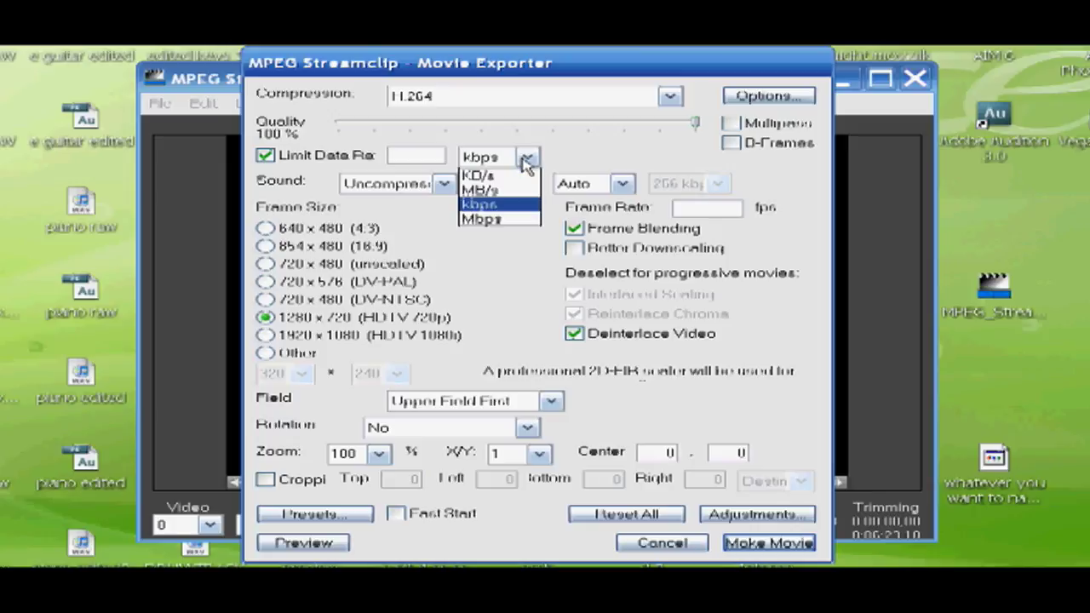
left_click(513, 220)
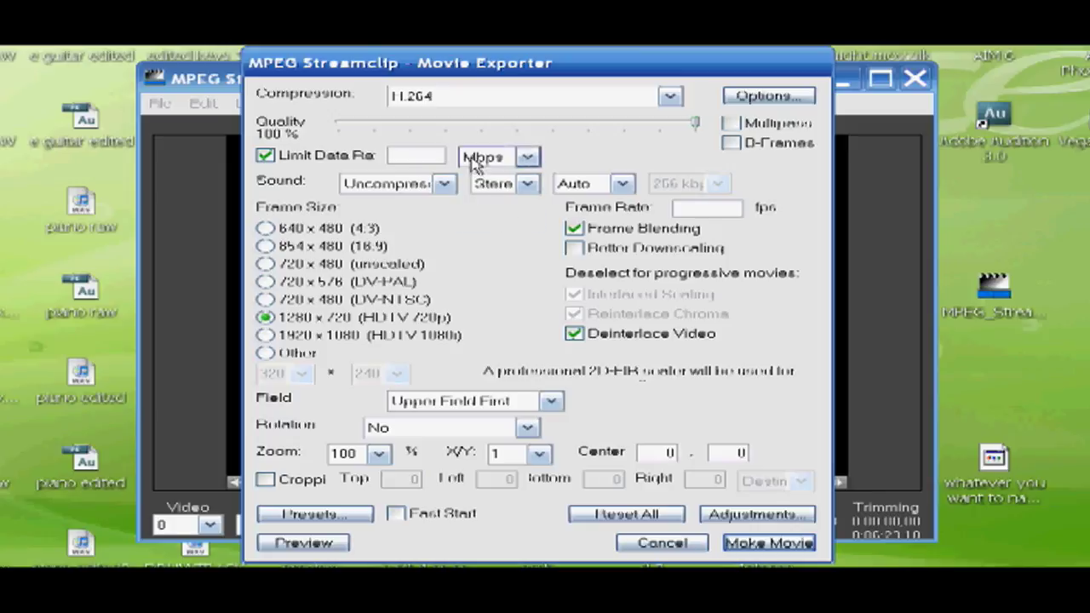
key("shift+Tab")
type("50")
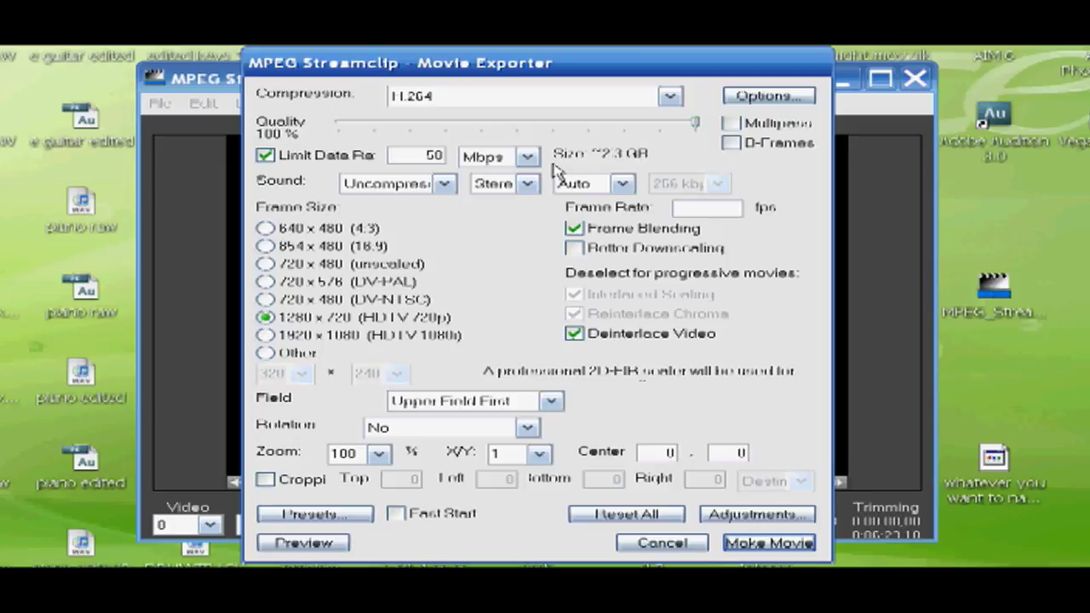
key("BackSpace")
key("BackSpace")
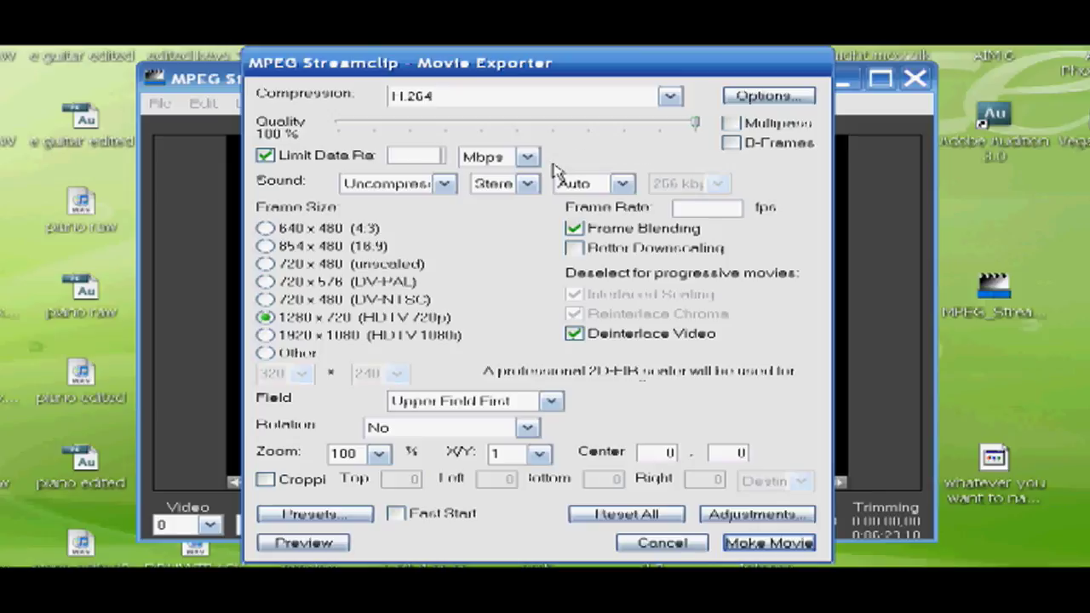
type("10")
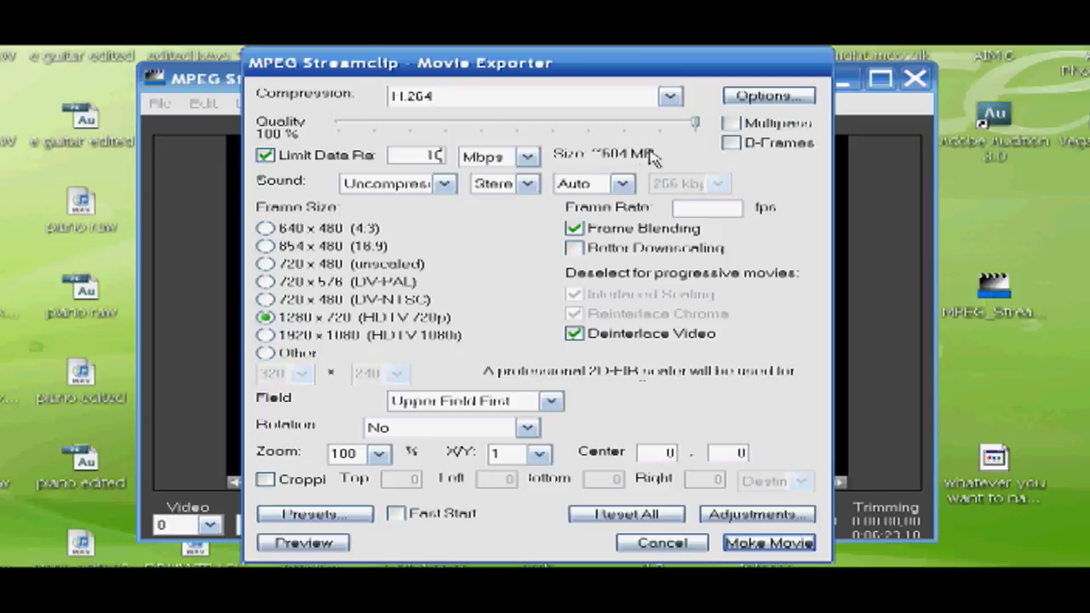
left_click(441, 184)
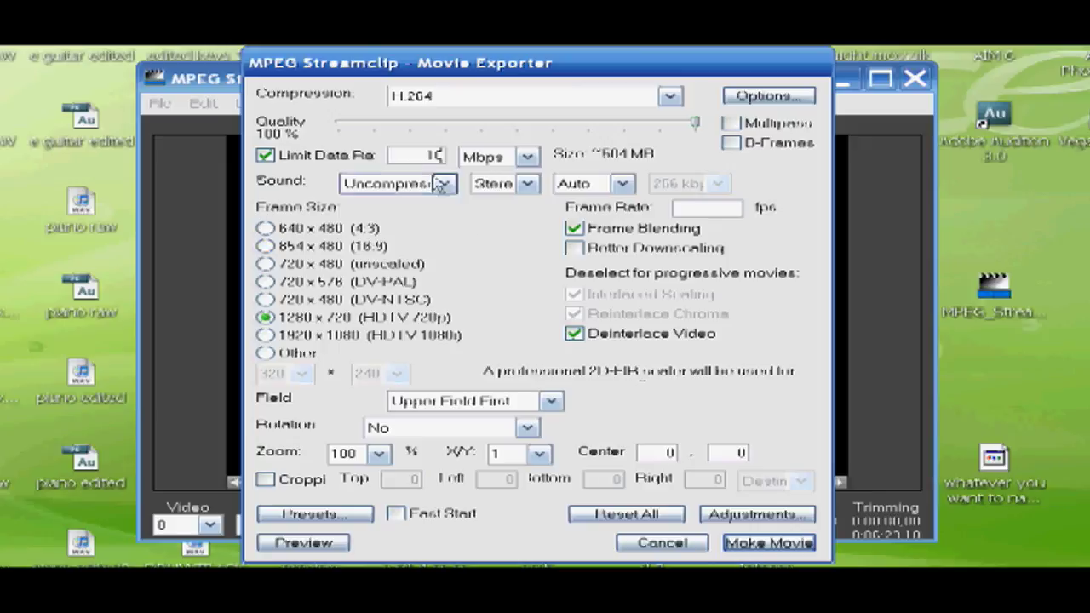
double_click(430, 155)
type("1")
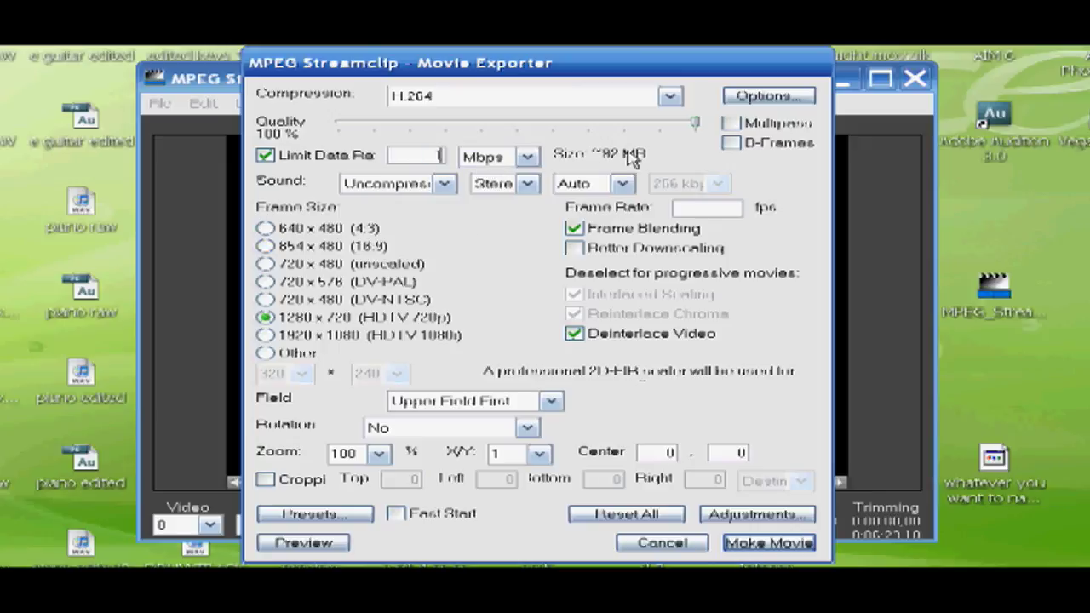
type("0")
Step: Make the movie, saving 'whatever you want to name it.mov' to the desktop
left_click(769, 543)
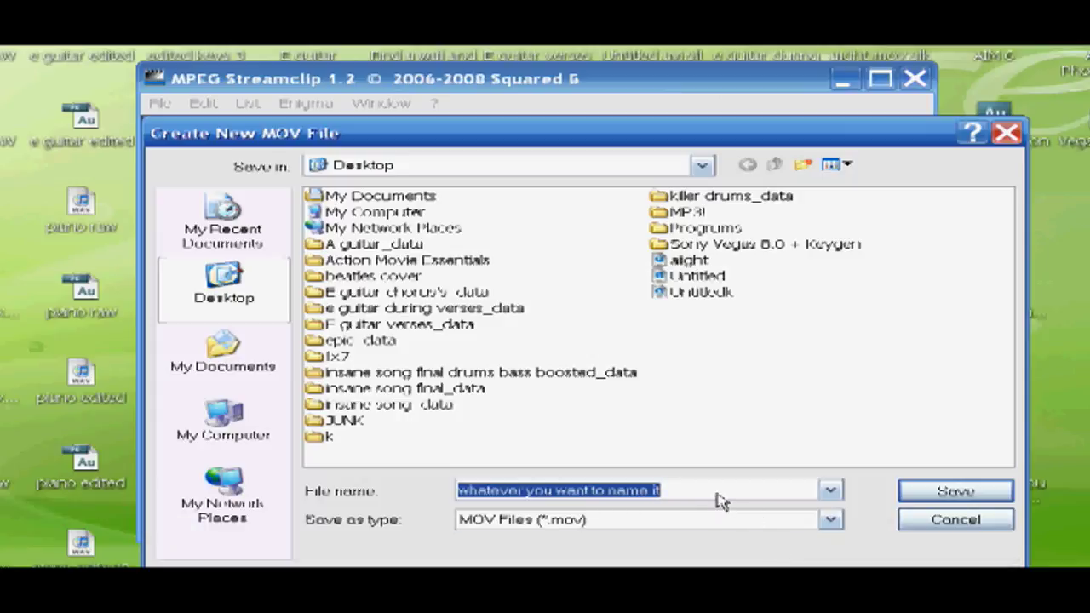
left_click(943, 494)
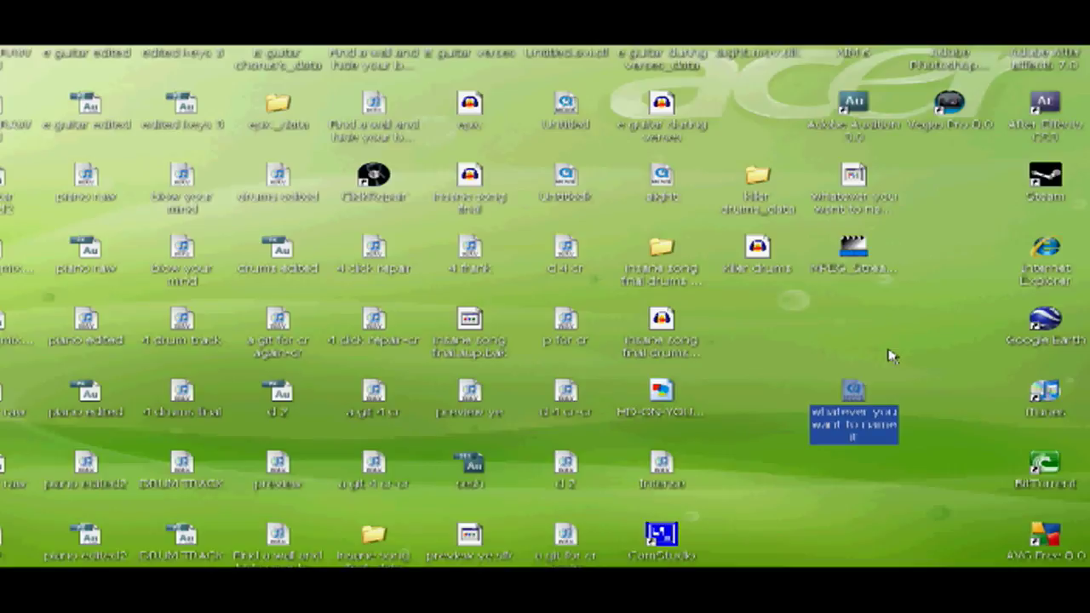
left_click(889, 356)
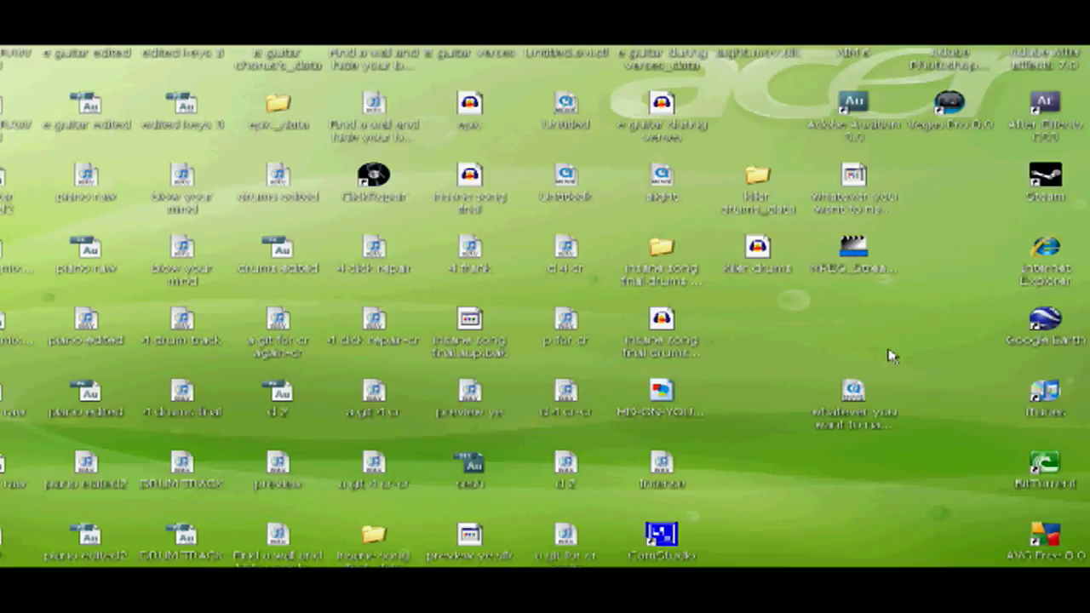